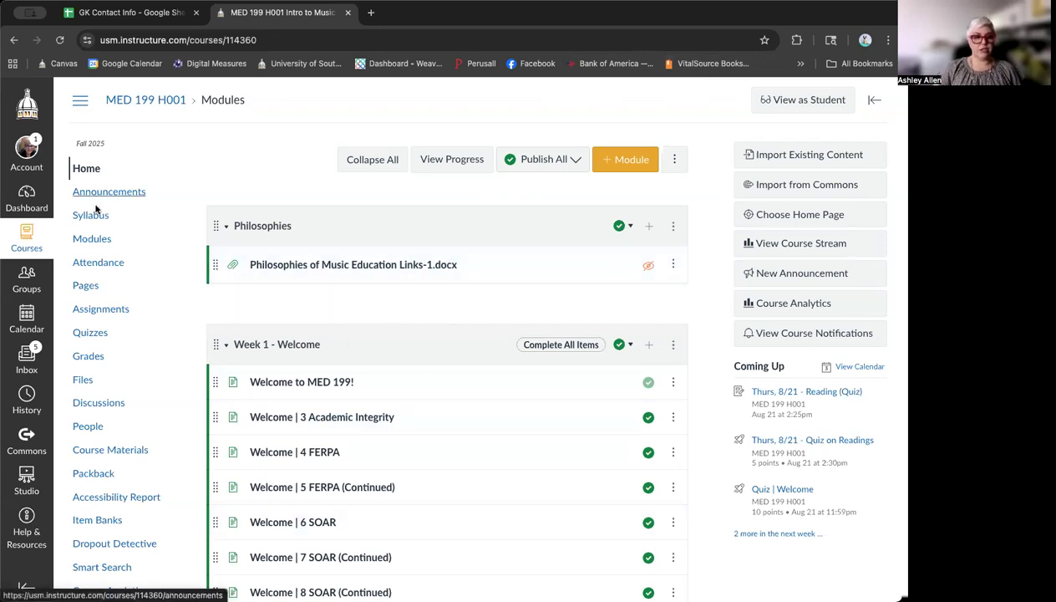
Open the Turnitin assignment creation form from the MED 199 H001 course's assignments.
click(94, 310)
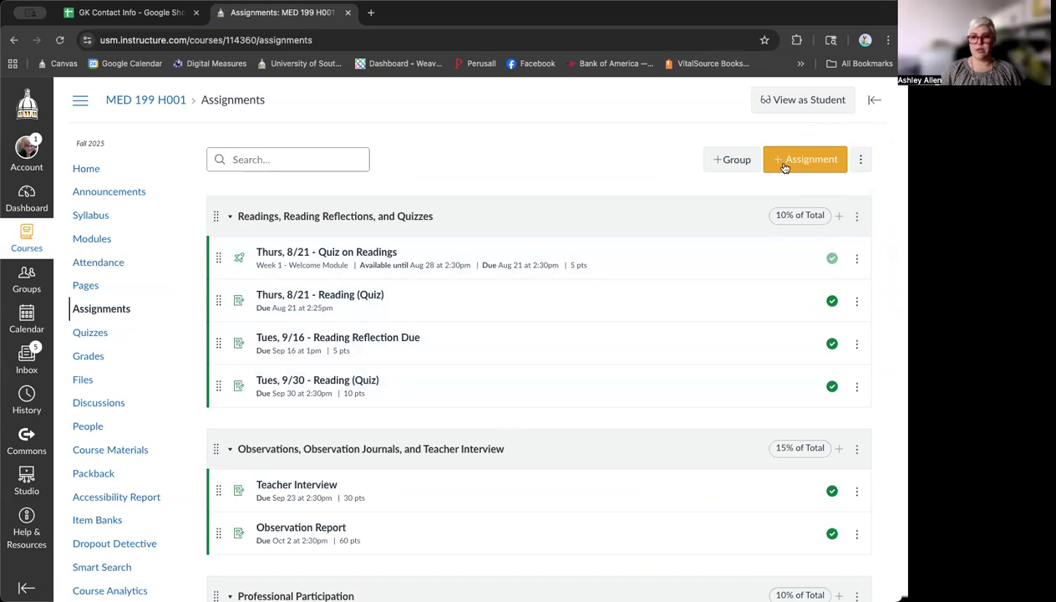
click(862, 162)
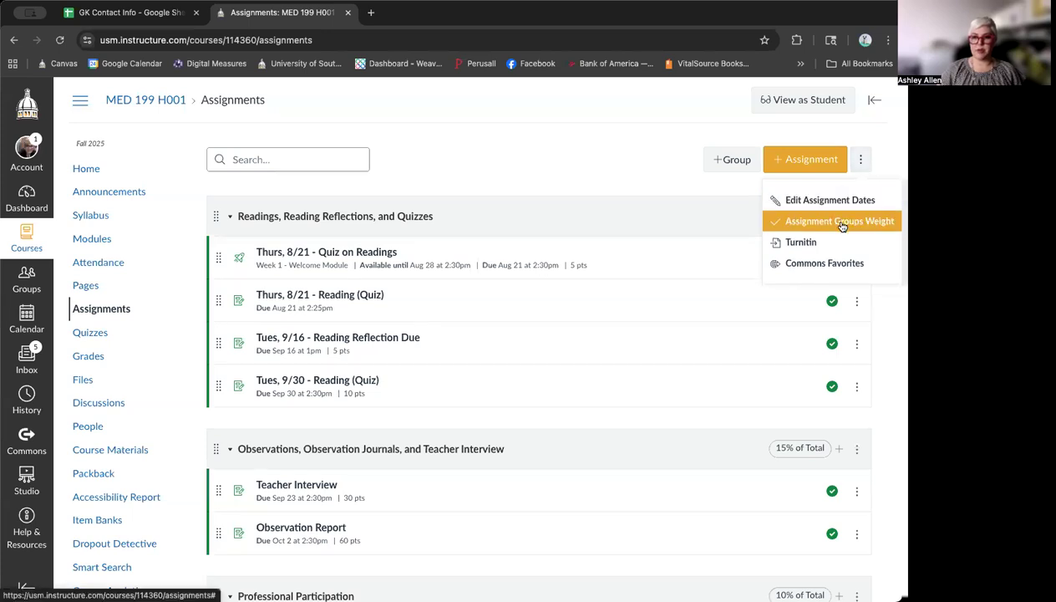
click(791, 244)
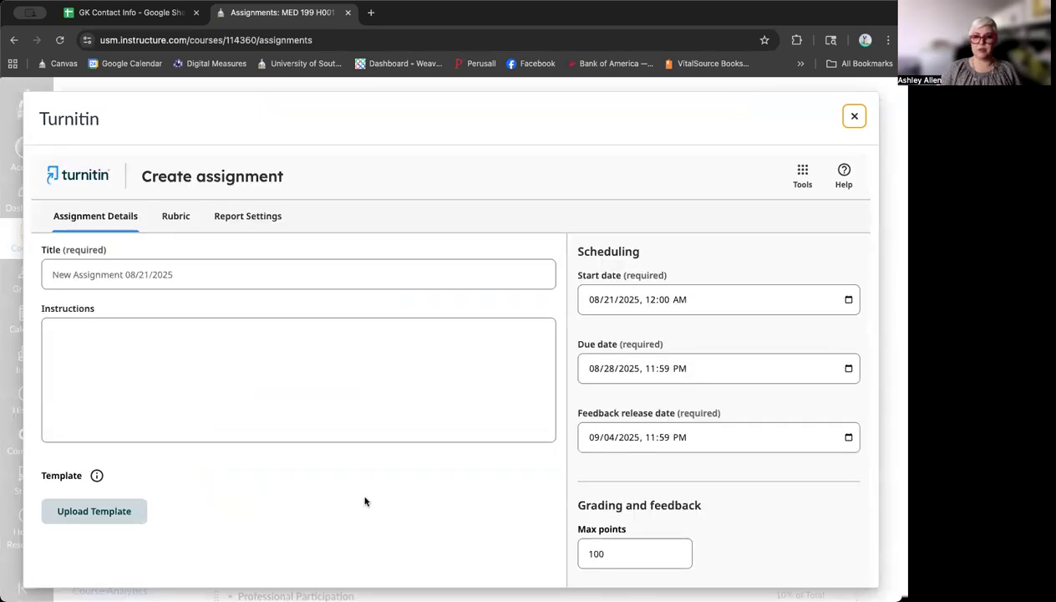
Review the Turnitin form's assignment details, rubric choices, and report settings for submission storage, comparison sources, report generation and exclusions.
scroll(364, 501, down, 1)
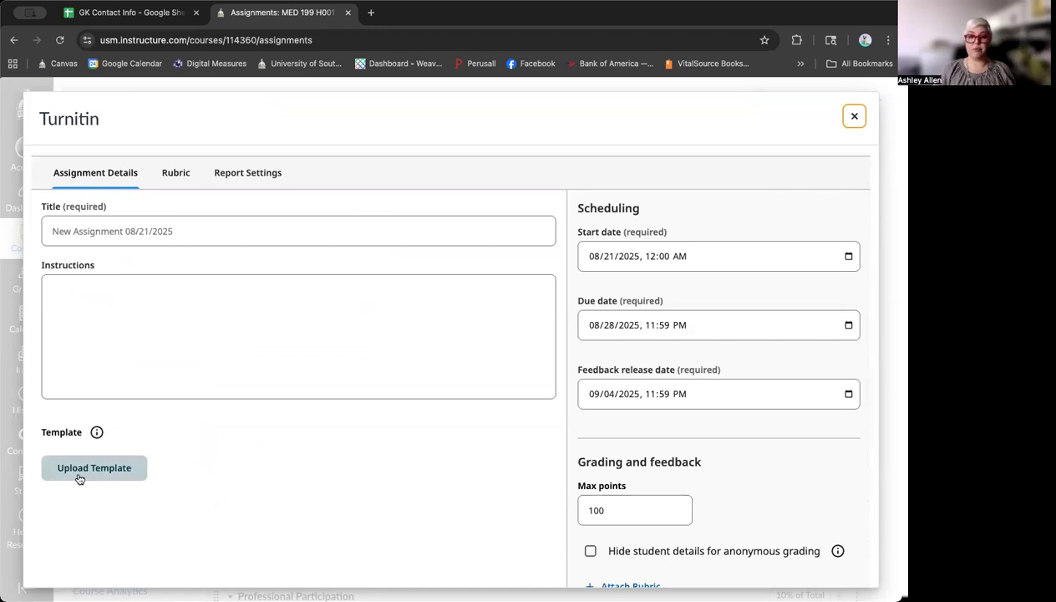
click(165, 175)
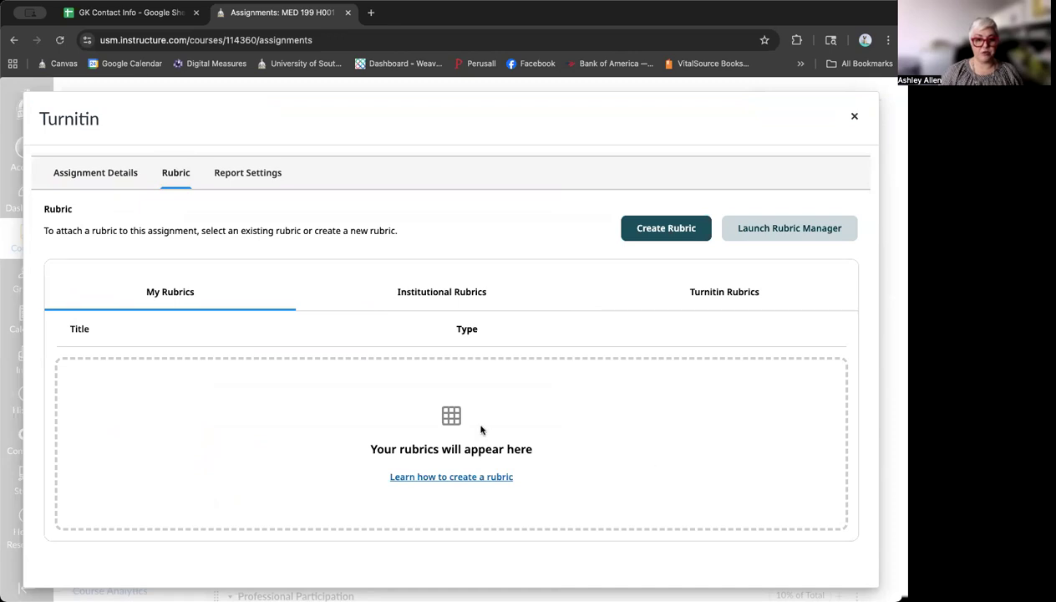
click(248, 173)
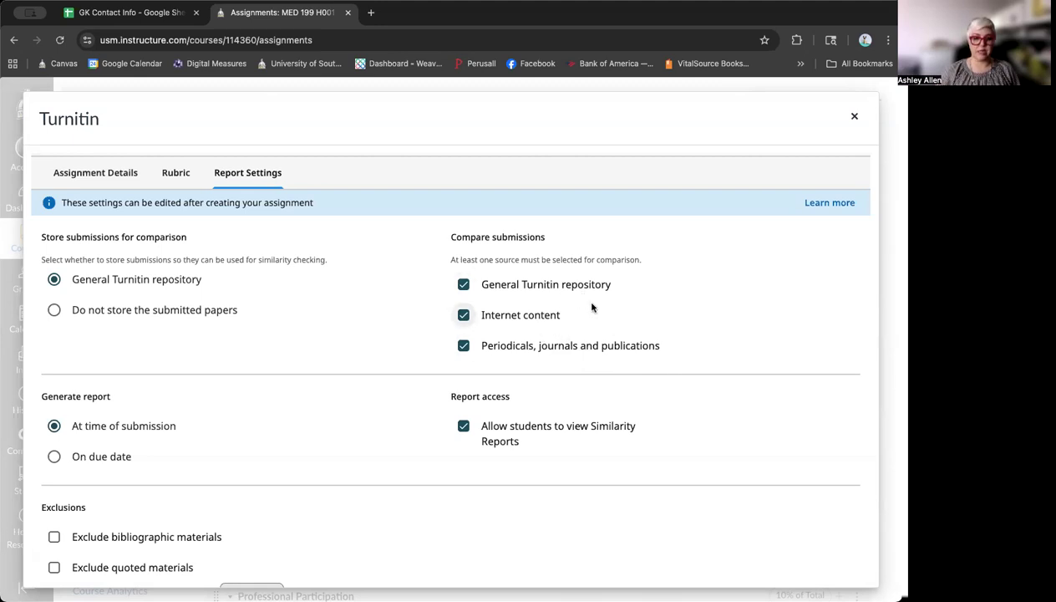
scroll(590, 393, down, 1)
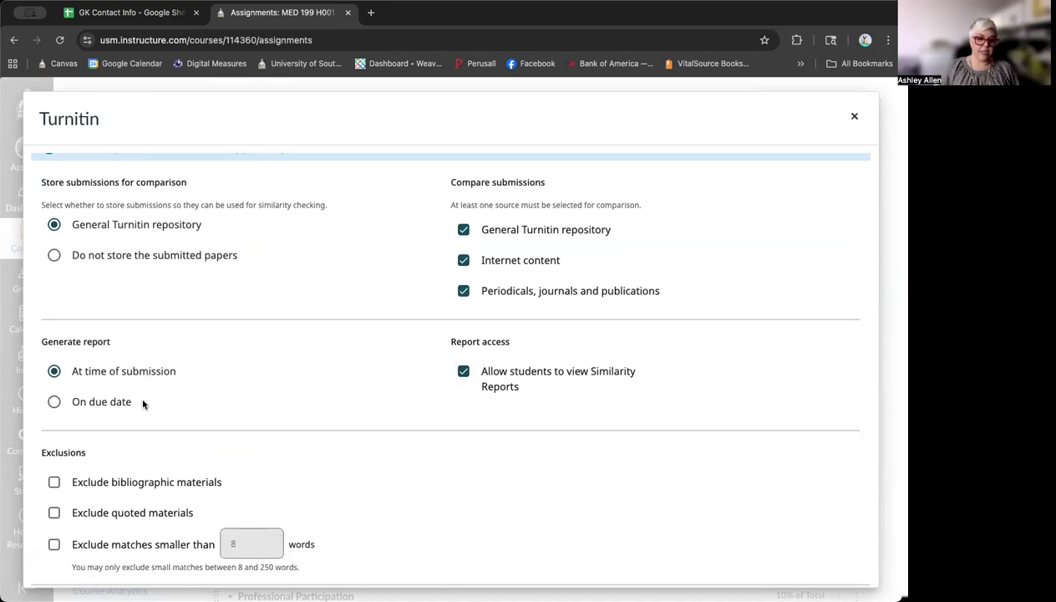
scroll(295, 516, down, 1)
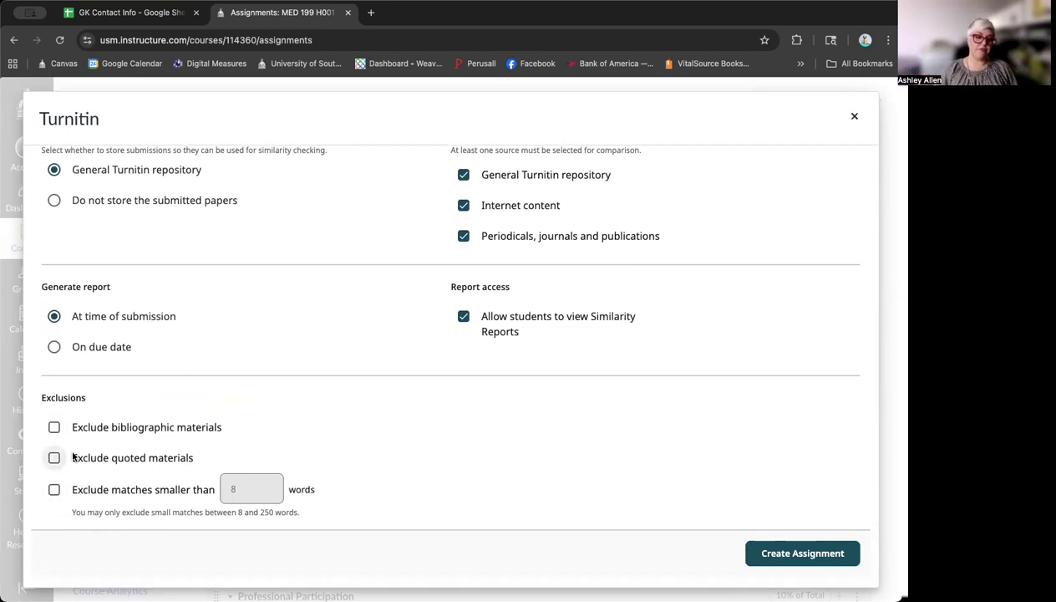
scroll(480, 438, up, 3)
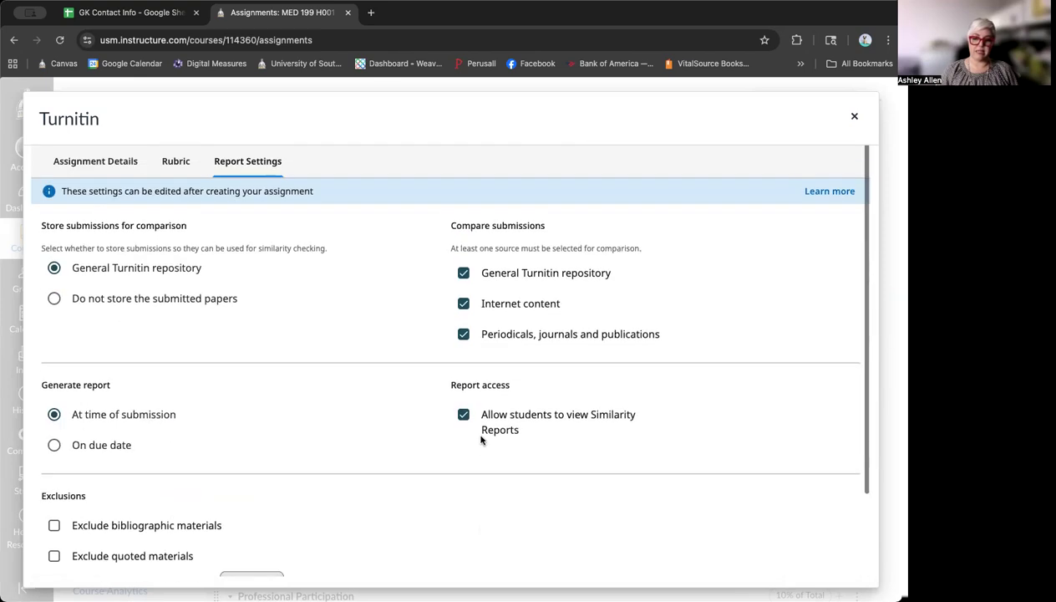
Create the Turnitin assignment with the title "test" and the instructions "test".
click(107, 169)
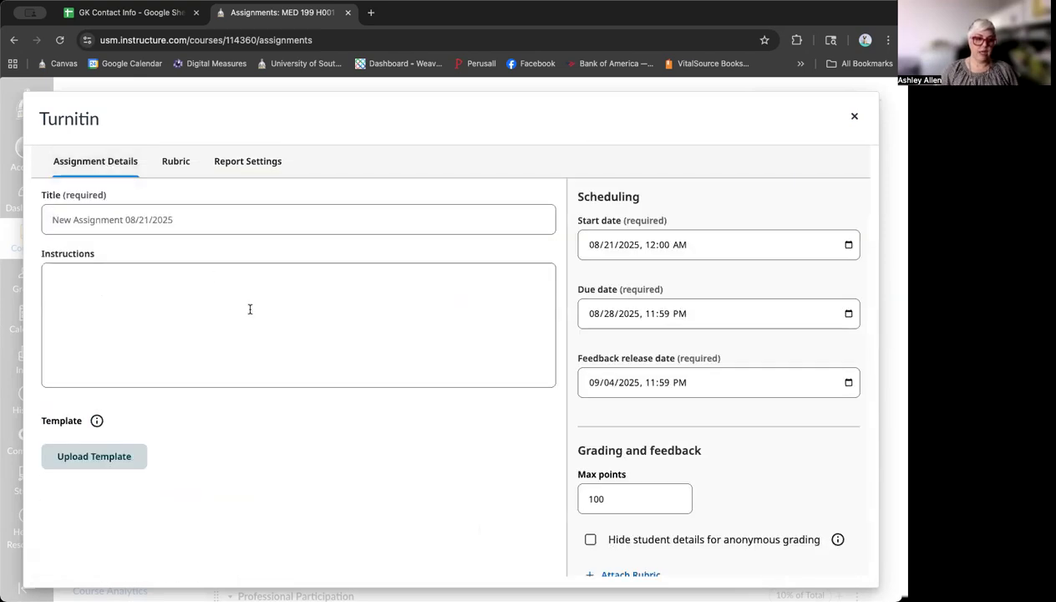
click(76, 216)
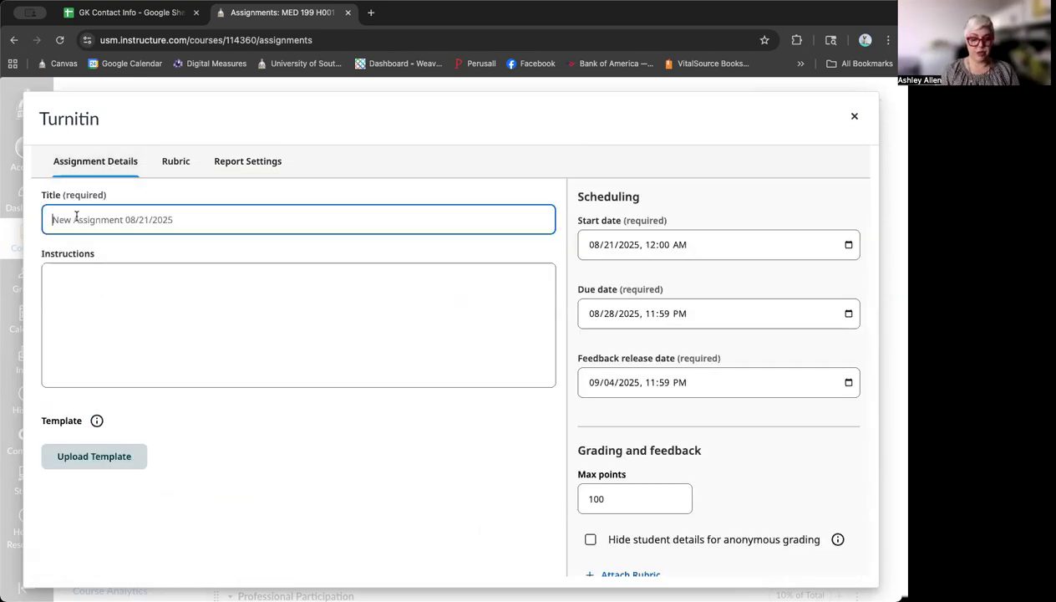
text(test)
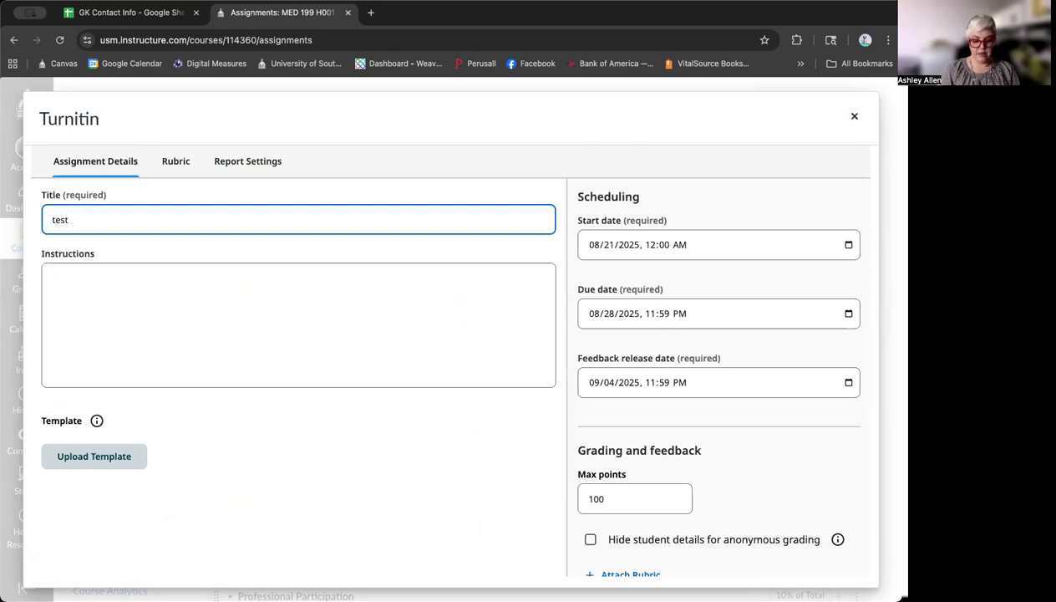
click(84, 264)
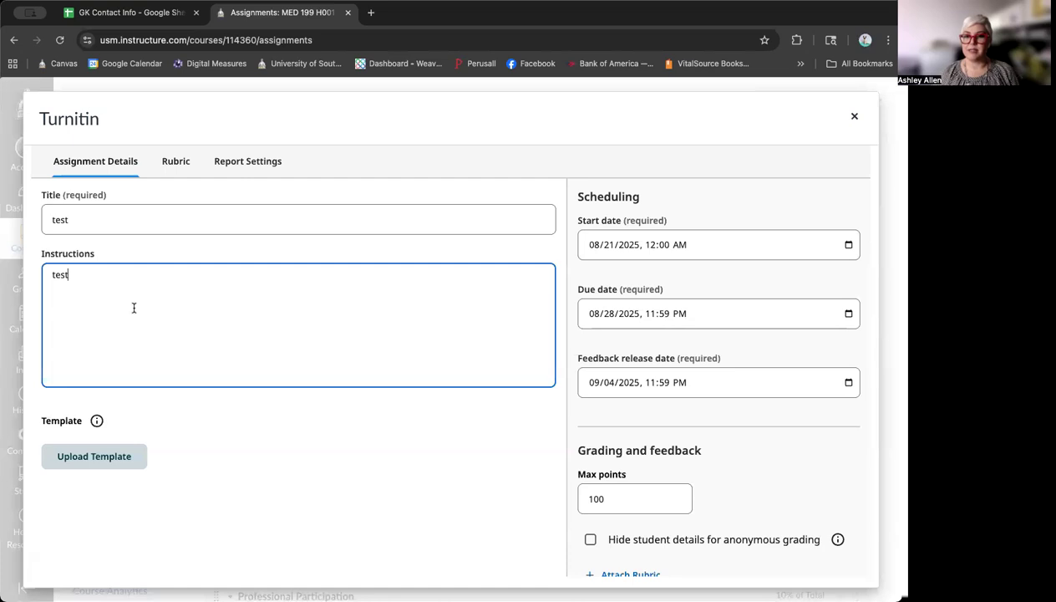
scroll(428, 315, down, 3)
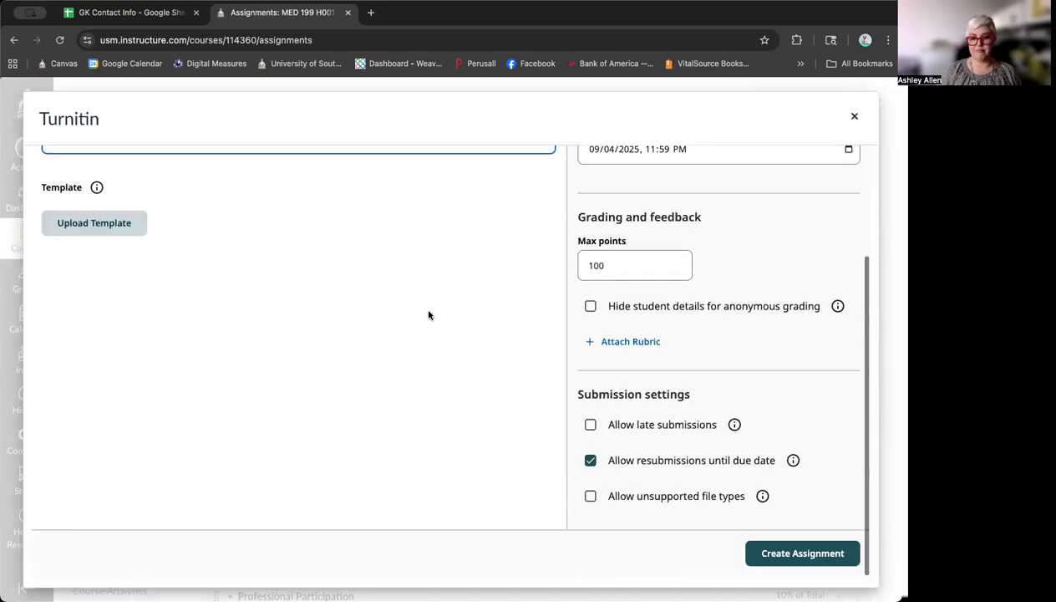
click(825, 556)
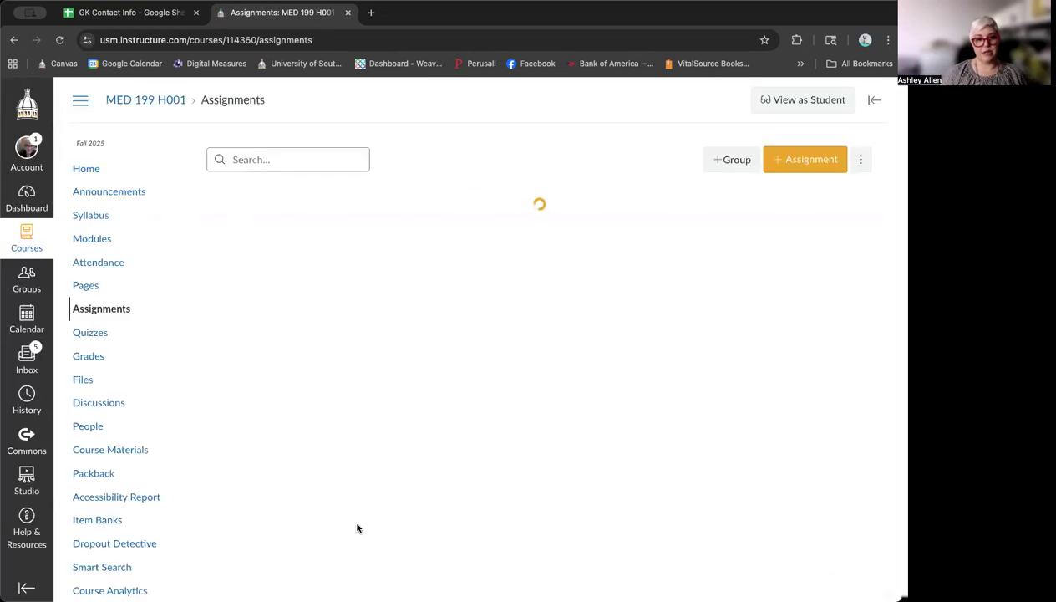
Move the "test" assignment to the top of the Research Projects and Presentations assignment group.
scroll(362, 432, down, 3)
scroll(393, 422, up, 2)
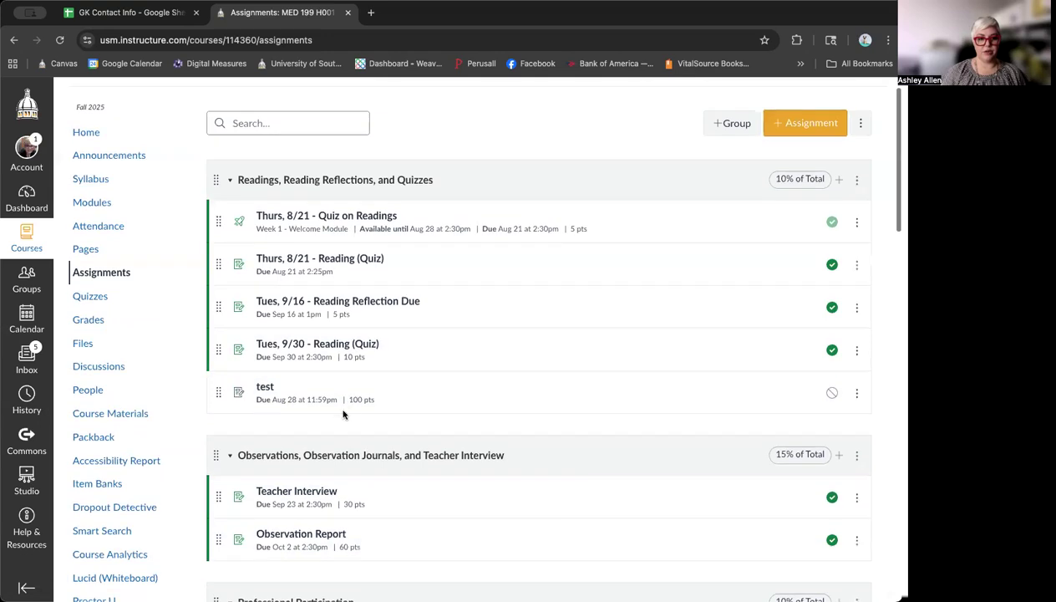
scroll(334, 502, down, 3)
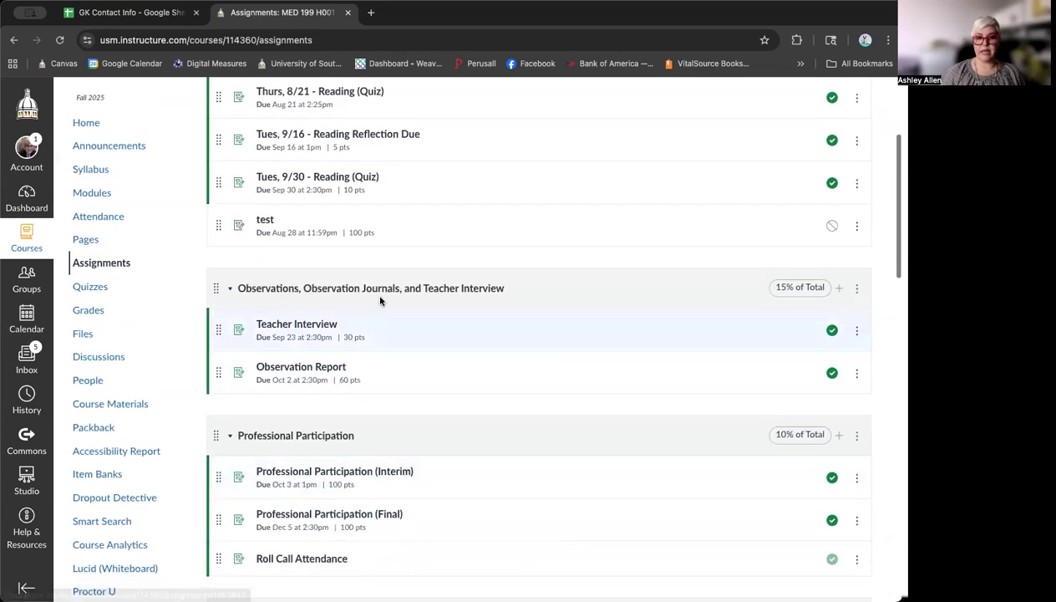
scroll(353, 206, up, 3)
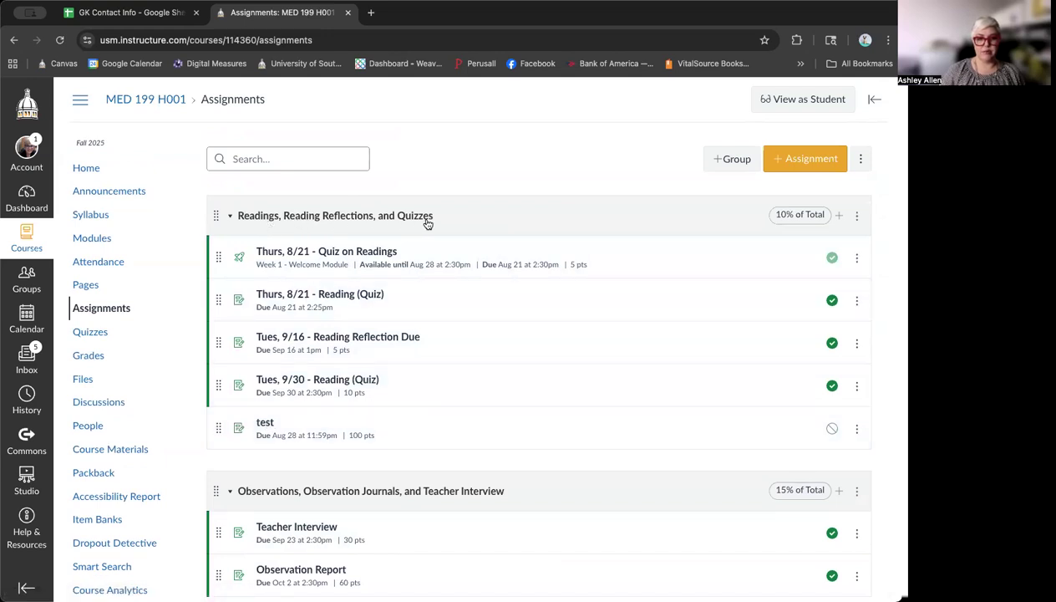
scroll(571, 295, down, 2)
click(857, 298)
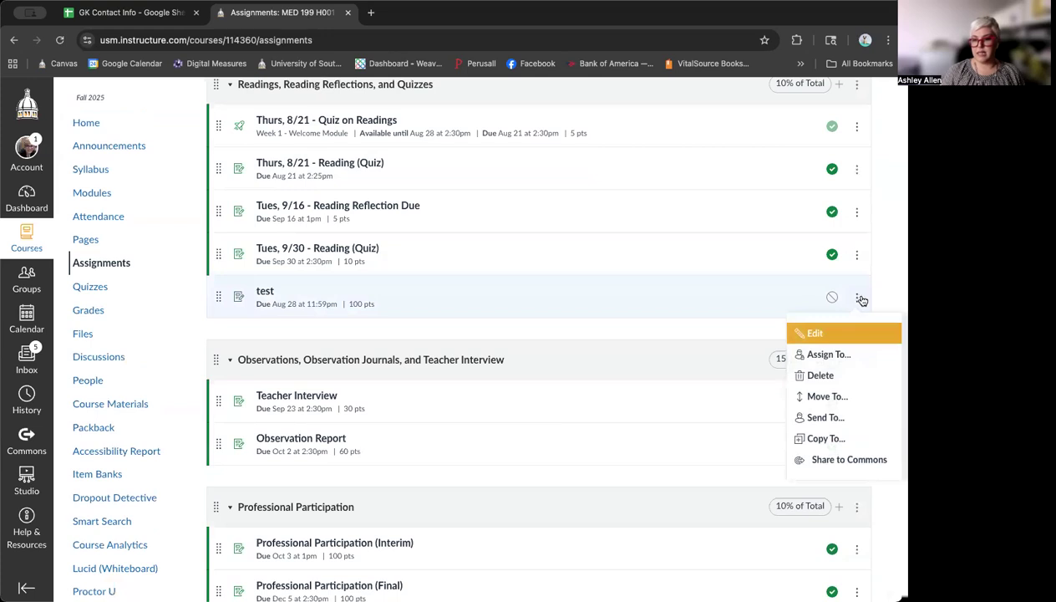
click(831, 397)
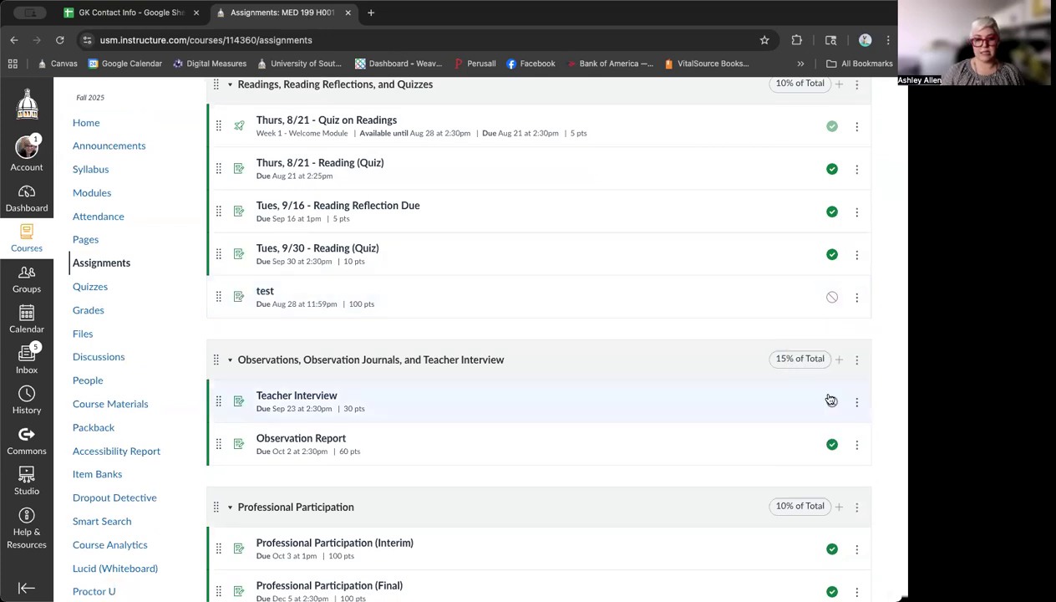
click(775, 171)
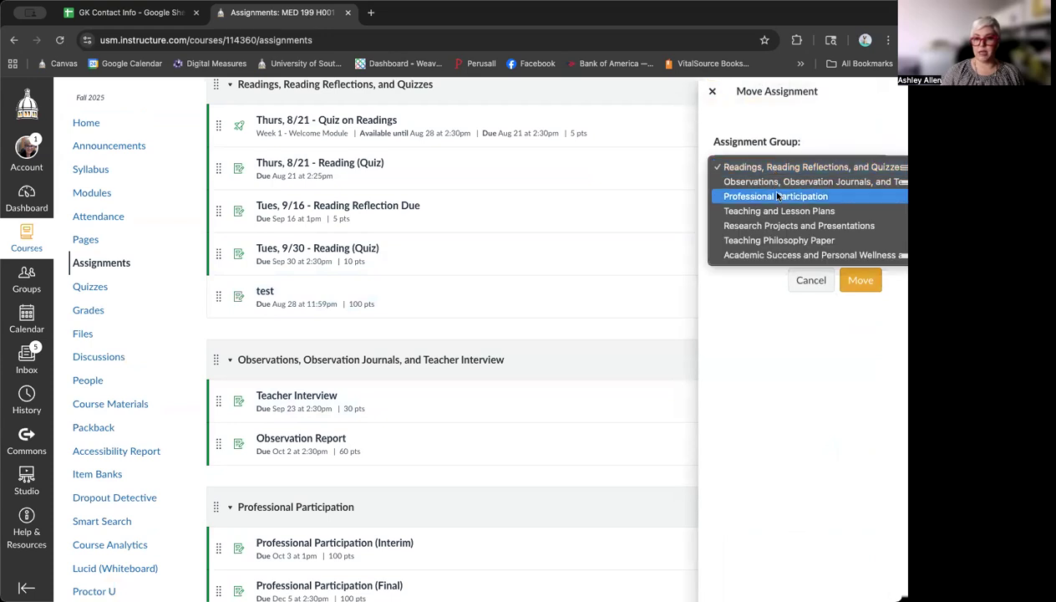
click(749, 226)
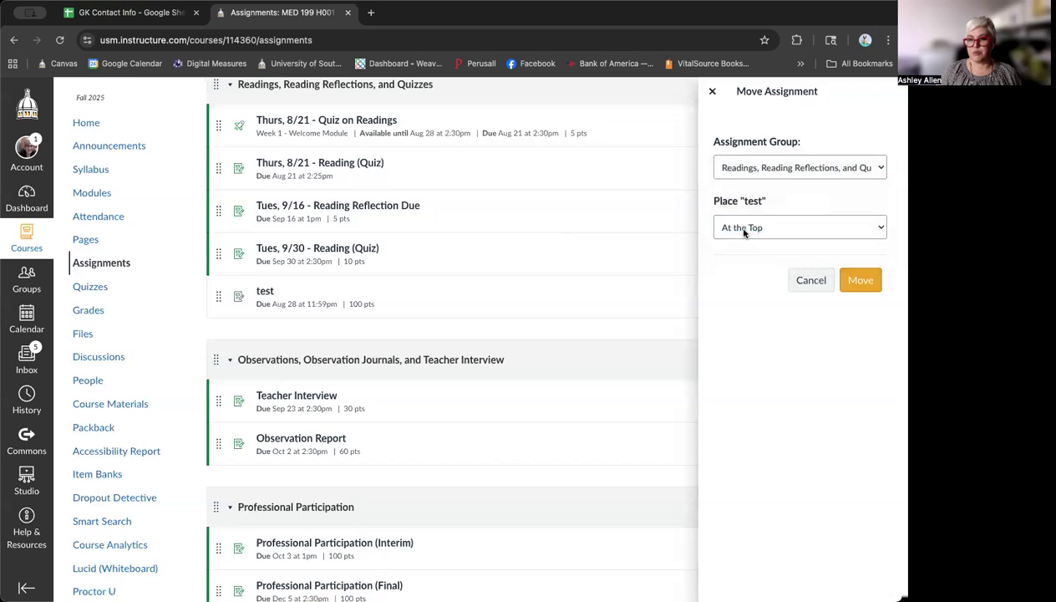
click(862, 281)
Open the full editing page of the "test" assignment in the Research Projects and Presentations group.
scroll(343, 402, down, 5)
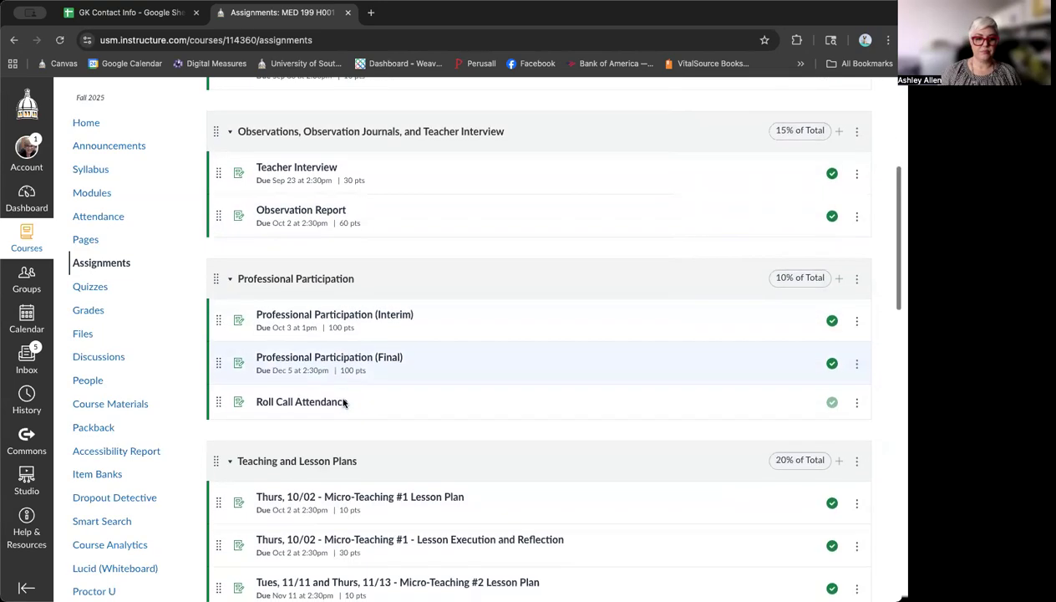
scroll(343, 402, down, 5)
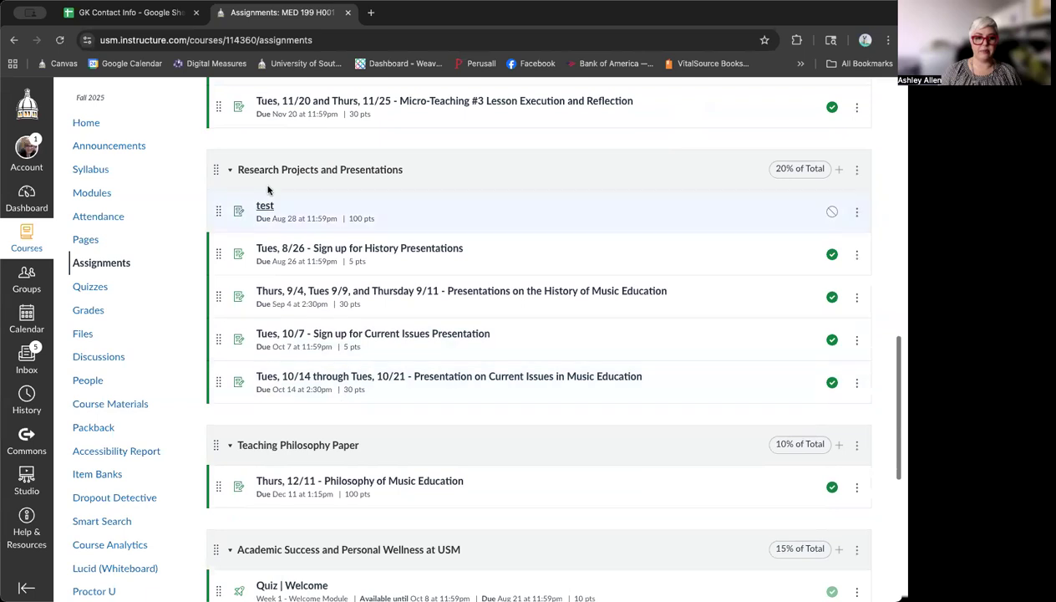
click(859, 215)
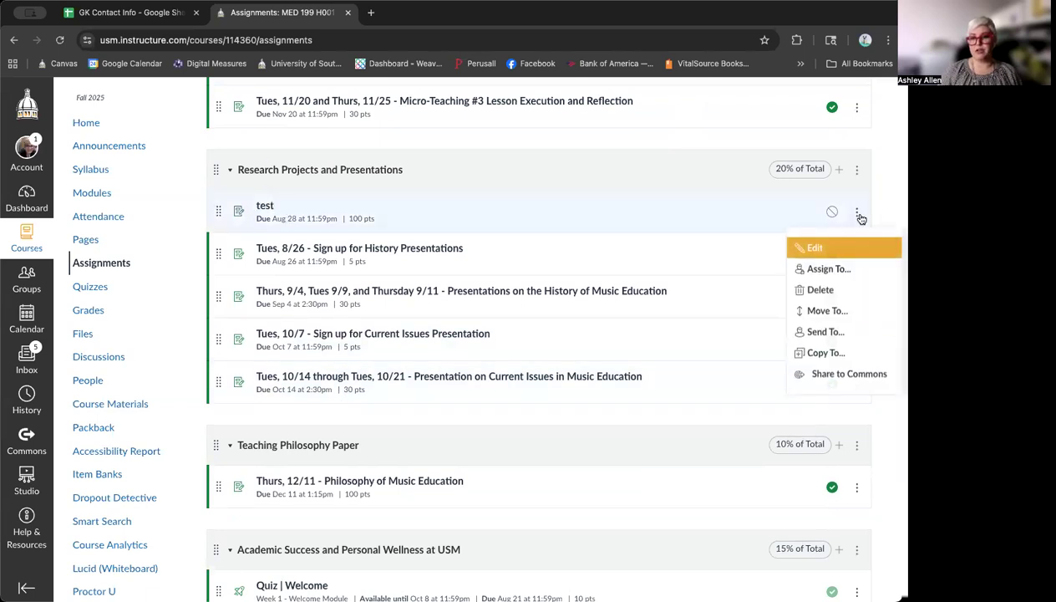
click(820, 247)
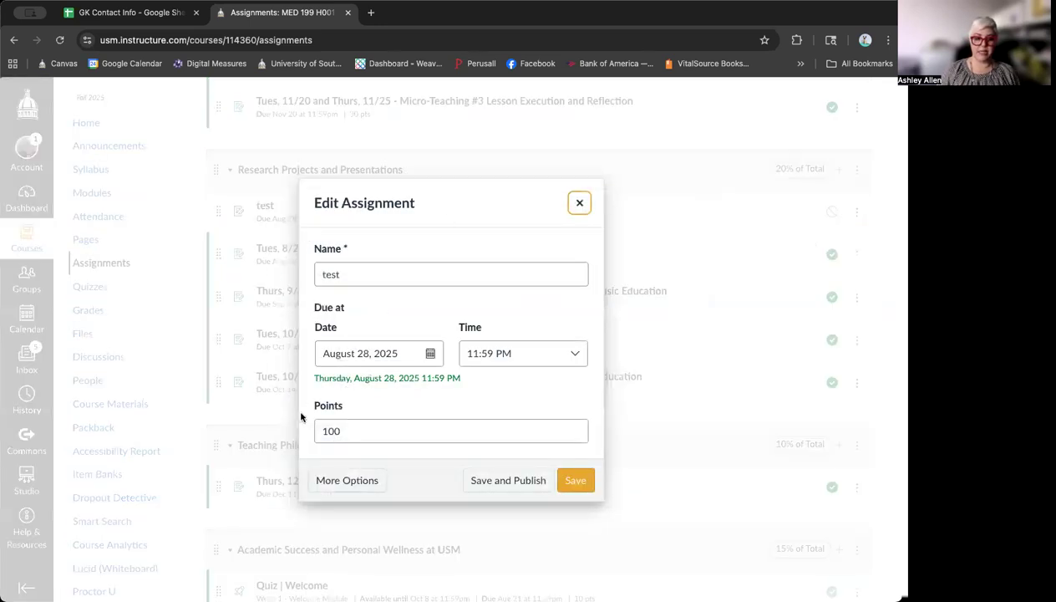
click(336, 478)
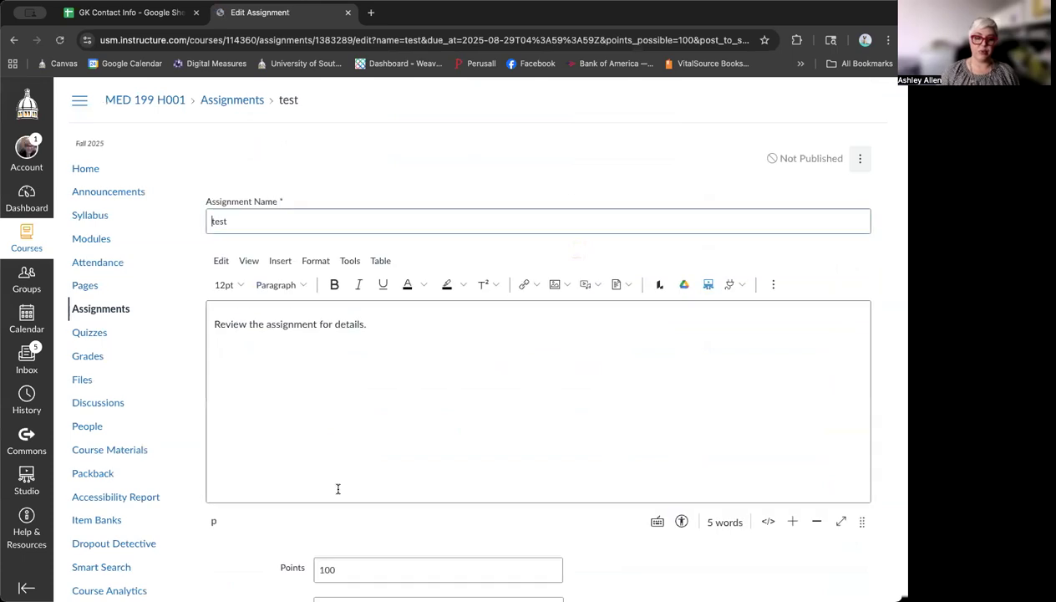
Review the "test" assignment's description, points, assignment group, submission type, allowed attempts and access dates.
scroll(340, 492, down, 3)
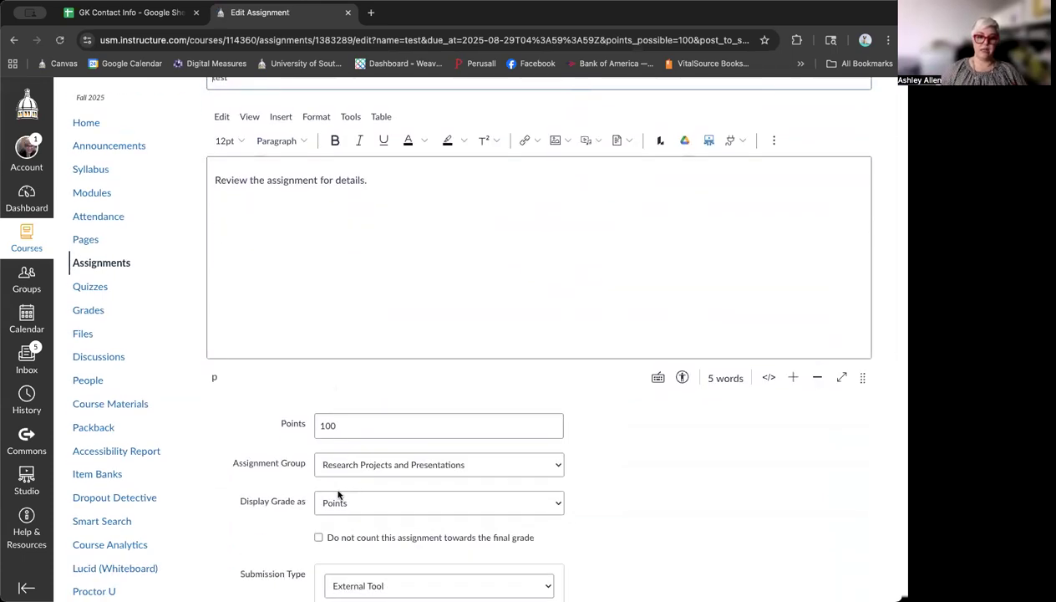
scroll(339, 494, down, 10)
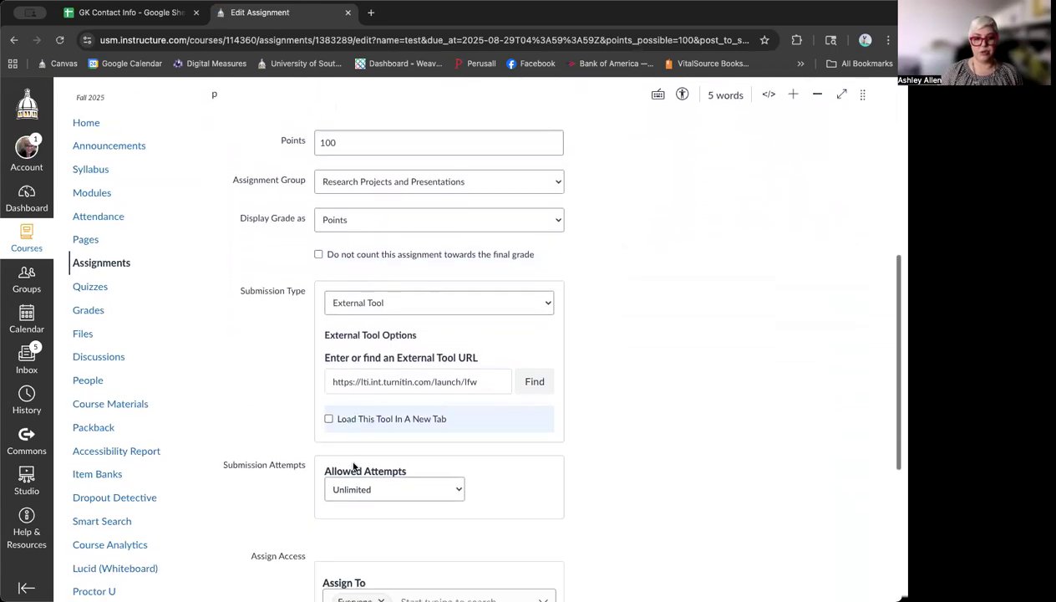
scroll(354, 466, down, 3)
scroll(354, 467, up, 15)
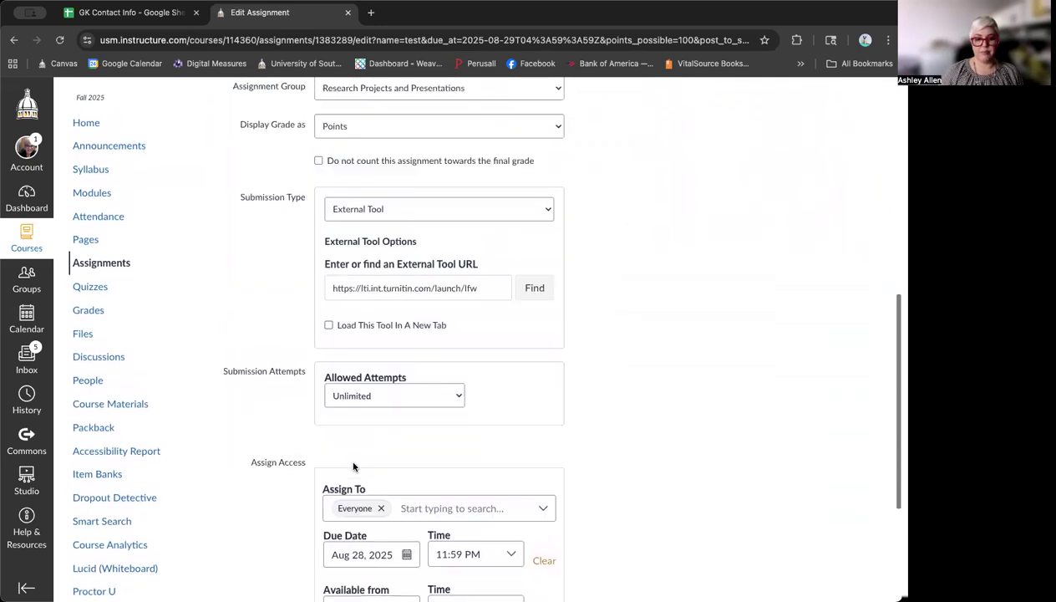
scroll(354, 466, up, 1)
scroll(353, 466, down, 3)
scroll(354, 464, up, 3)
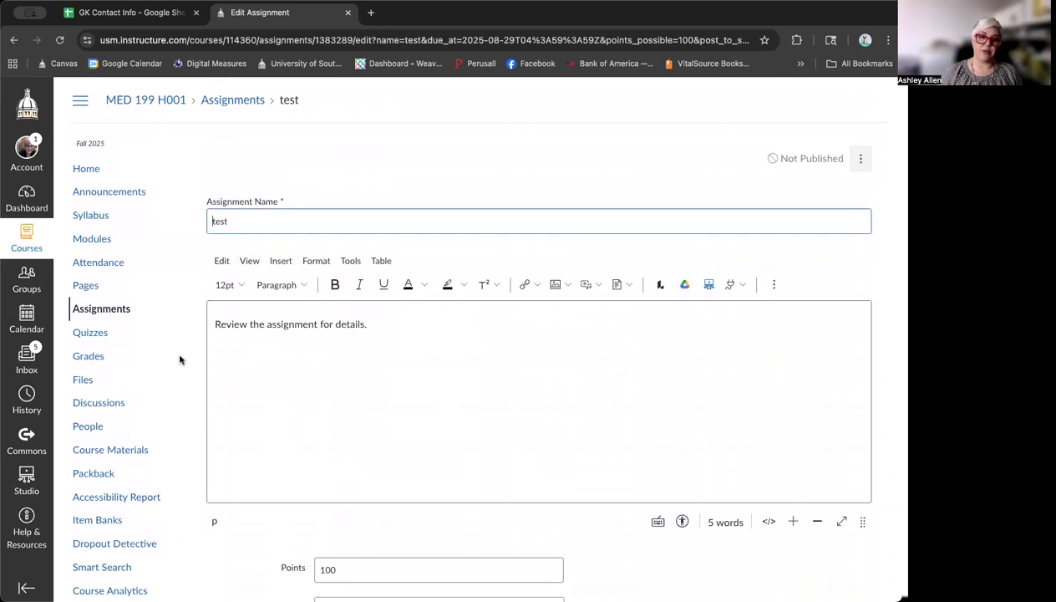
Return to the course's assignments list and delete the "test" assignment from the Research Projects and Presentations group.
click(101, 308)
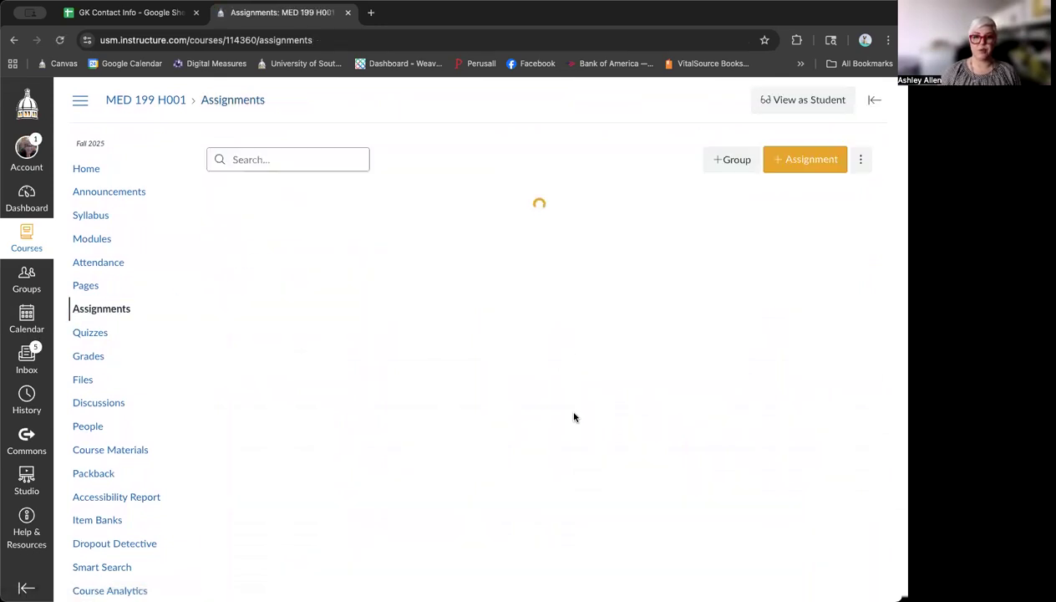
scroll(574, 422, down, 5)
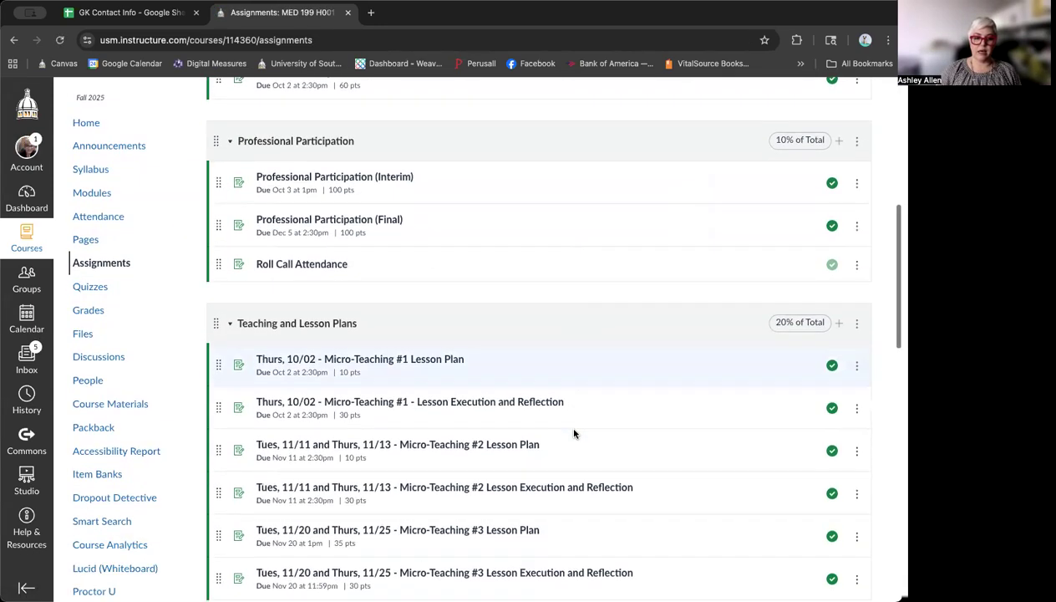
scroll(574, 432, down, 5)
click(857, 298)
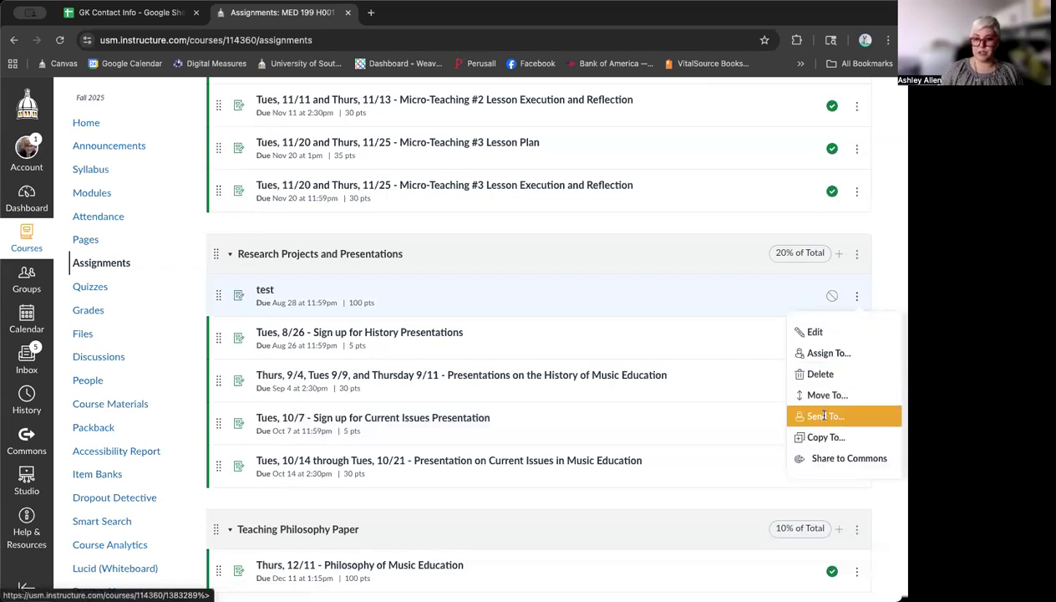
click(816, 374)
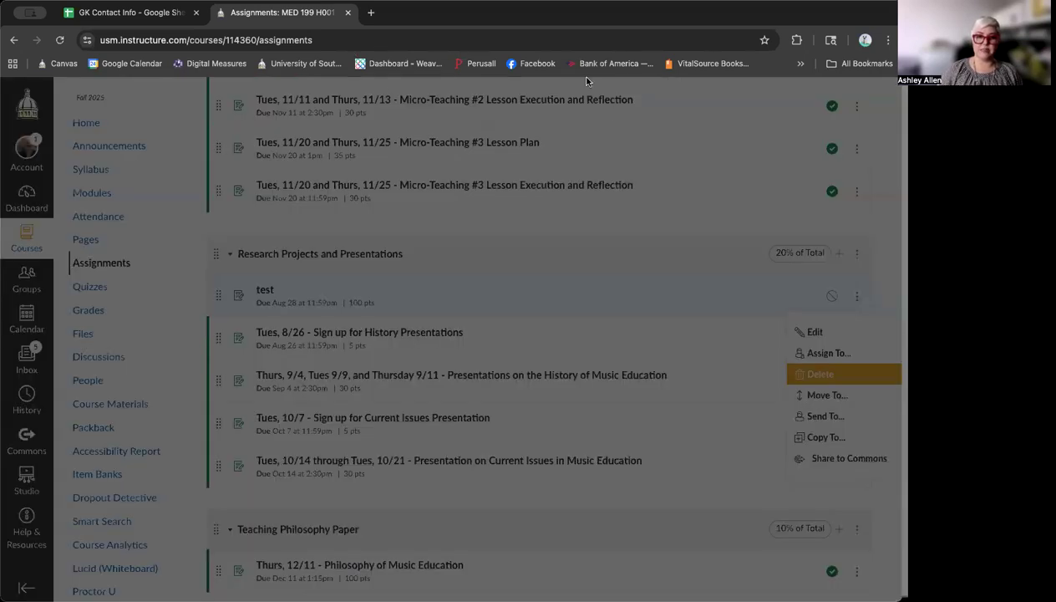
click(561, 130)
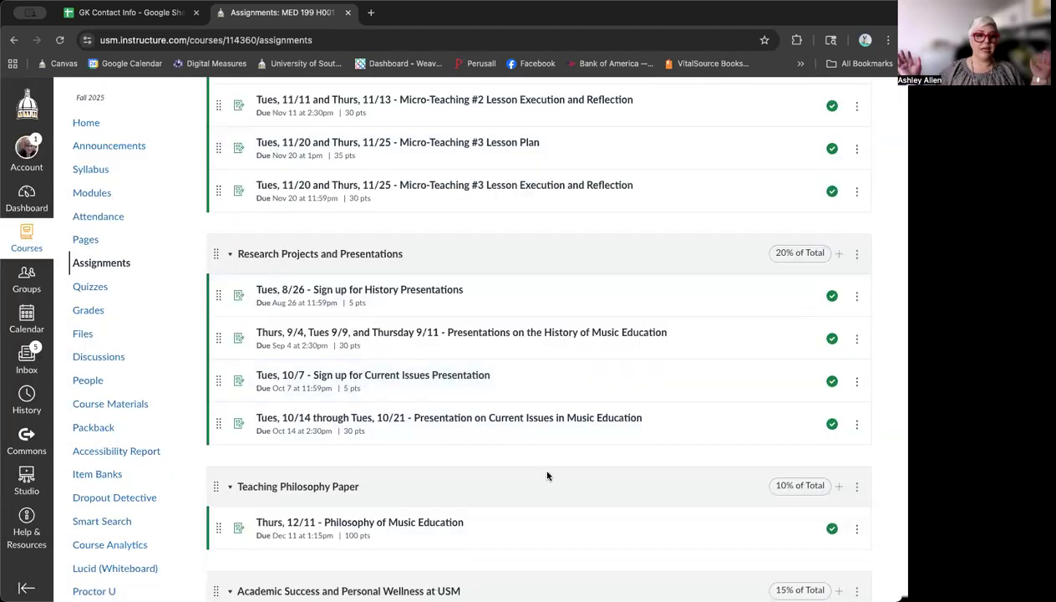
Review the blank Turnitin assignment creation form for the course, and close it without creating an assignment.
scroll(543, 468, up, 10)
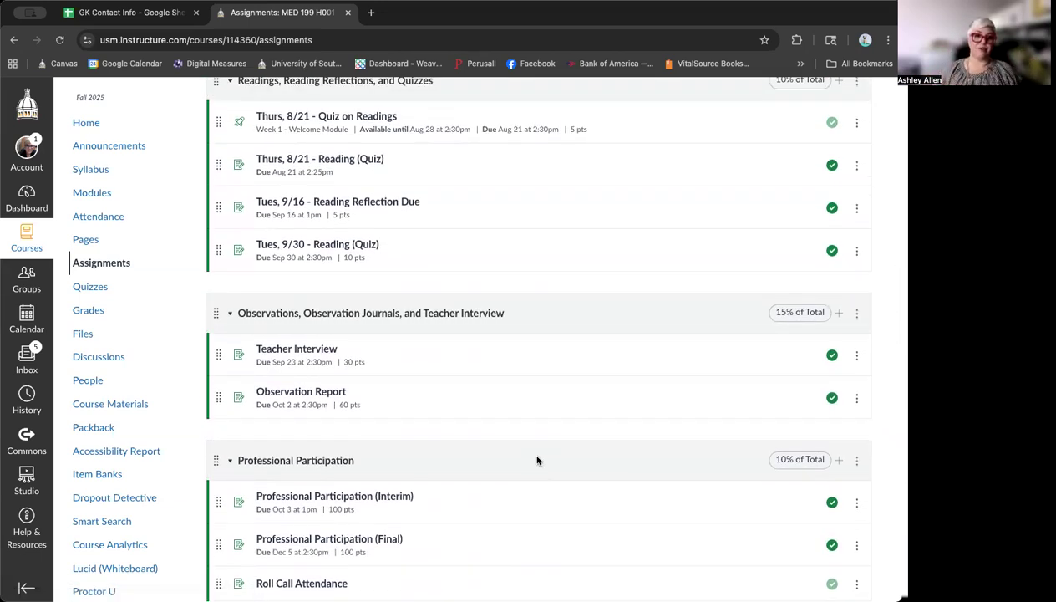
scroll(544, 468, up, 3)
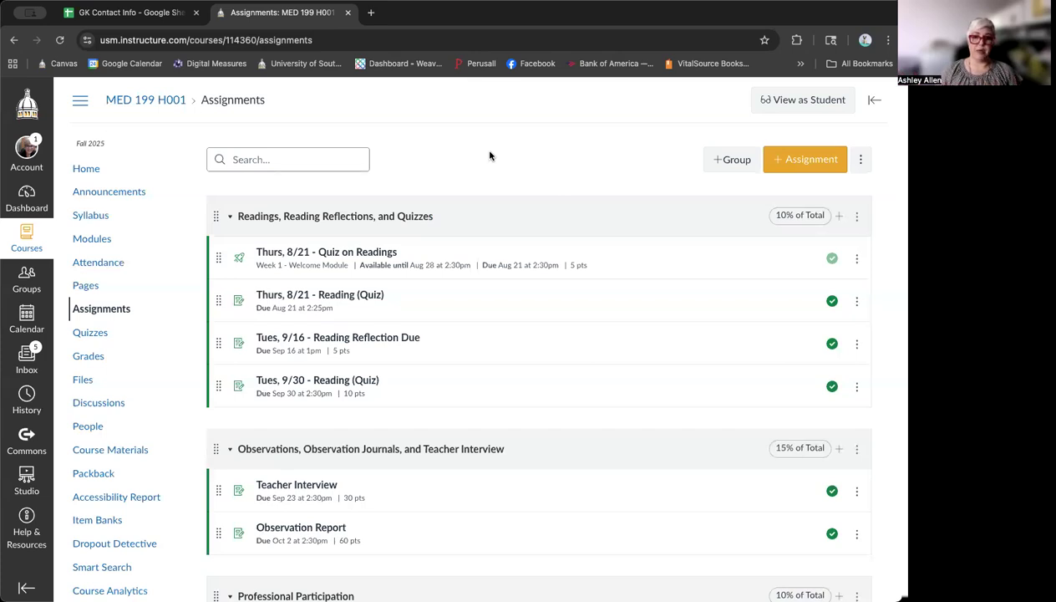
click(862, 162)
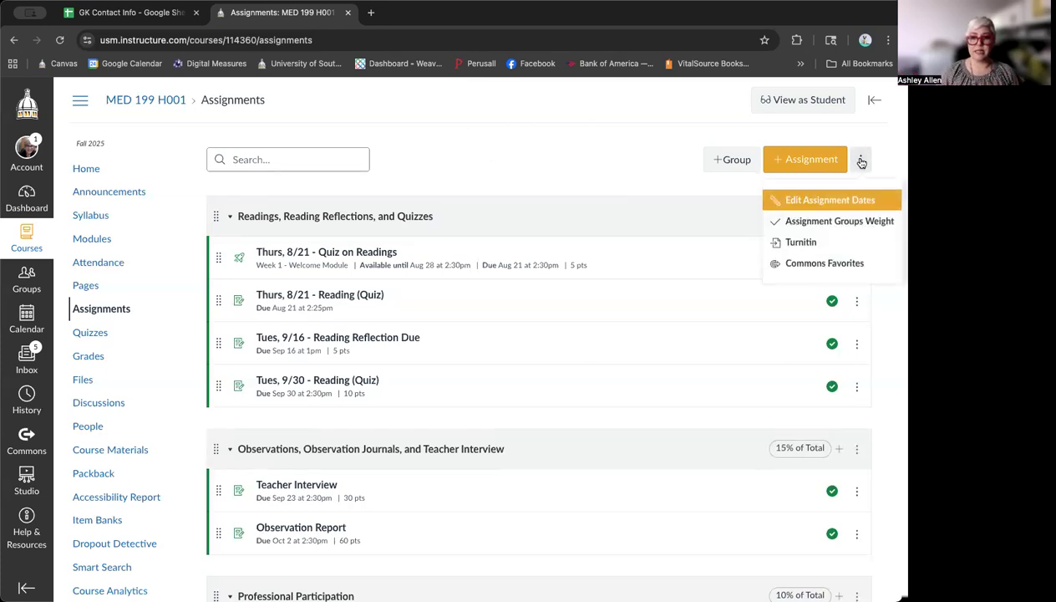
click(835, 239)
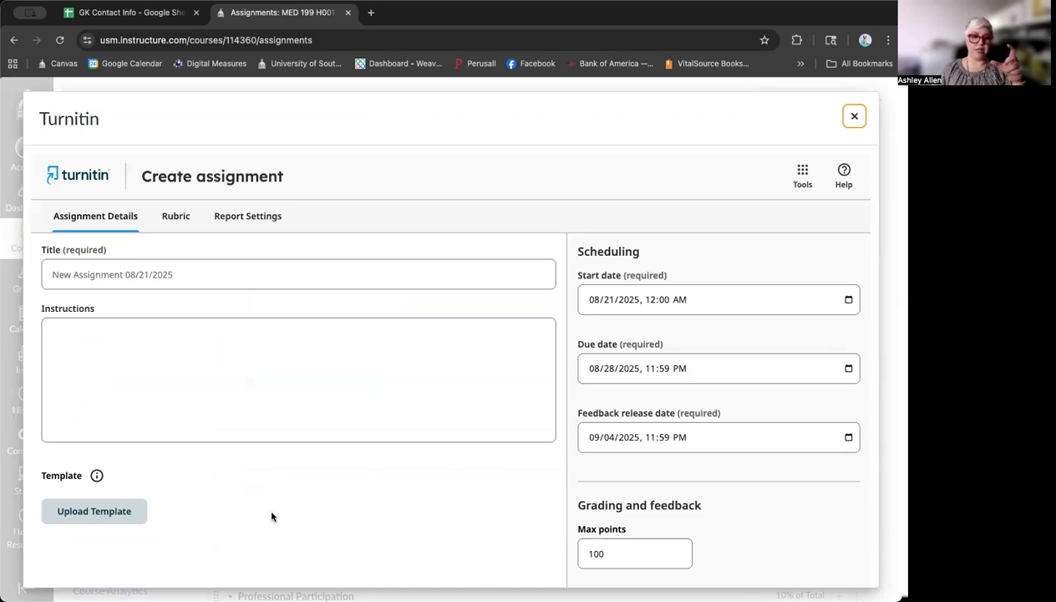
click(852, 117)
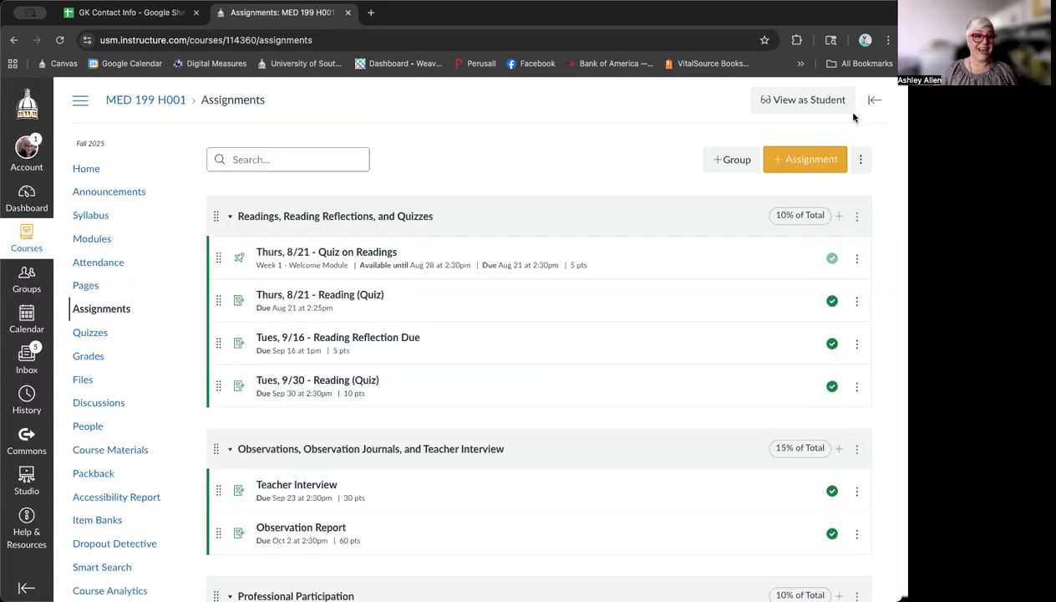